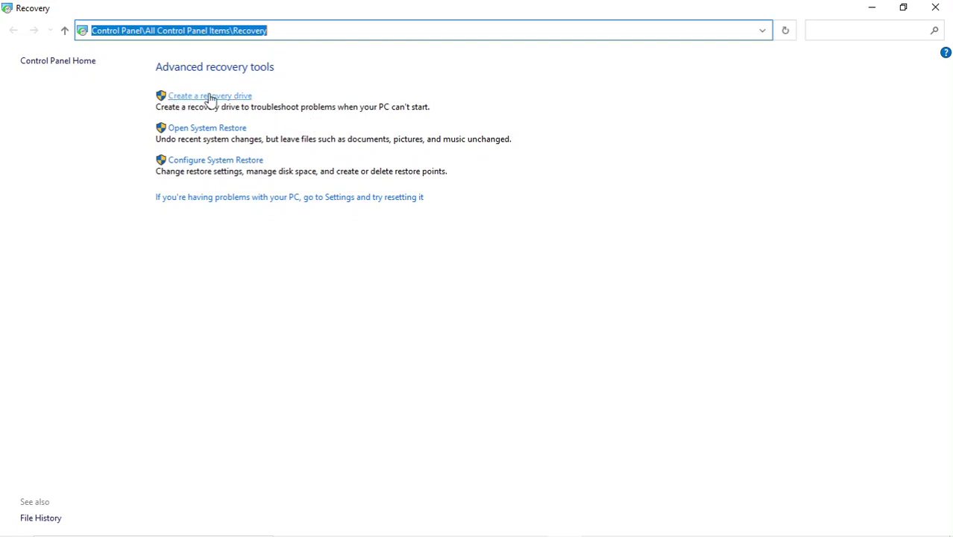
View the opening page of the recovery drive wizard with its system file backup option, and close the wizard
left_click(213, 96)
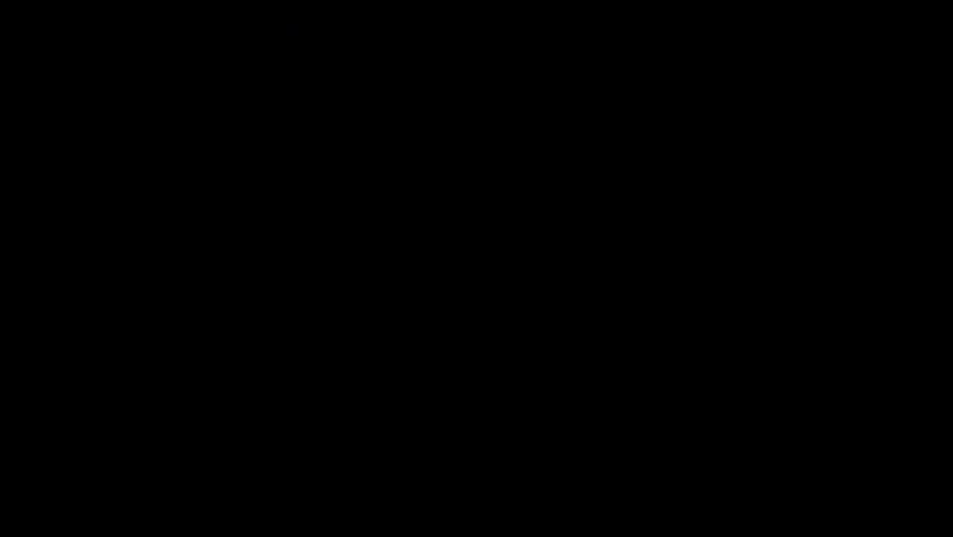
left_click(464, 268)
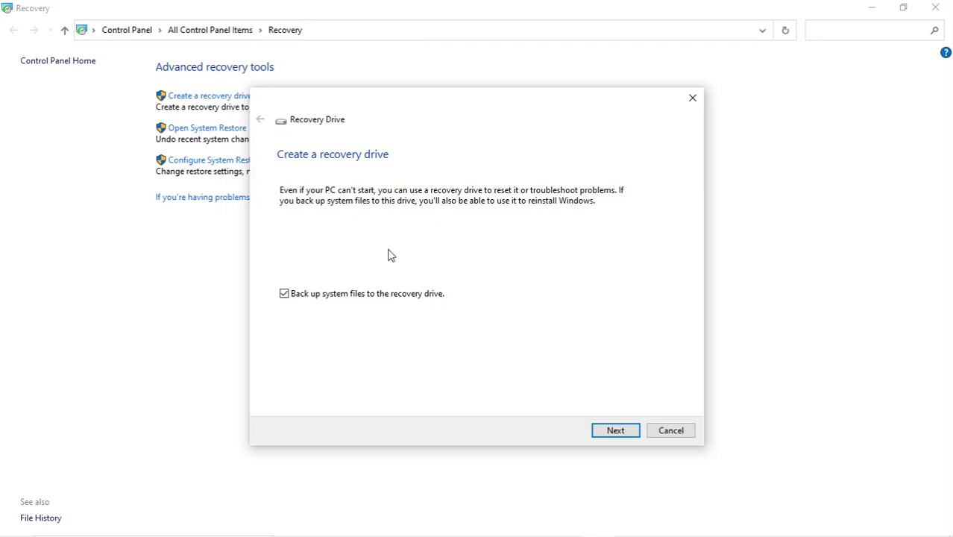
left_click(692, 97)
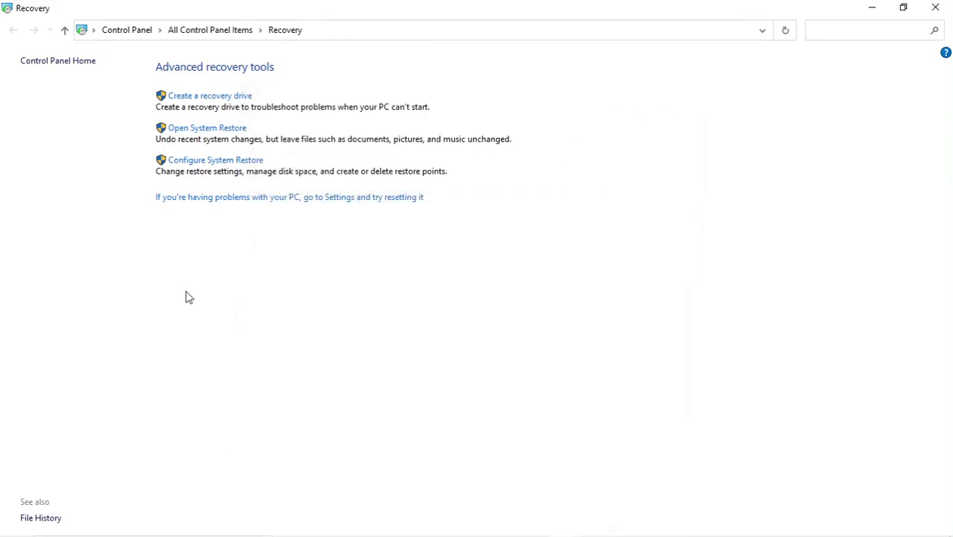
Search Windows for "res" to open the restore point creation settings, leaving only that dialog open beside the slide
key("super")
type("re")
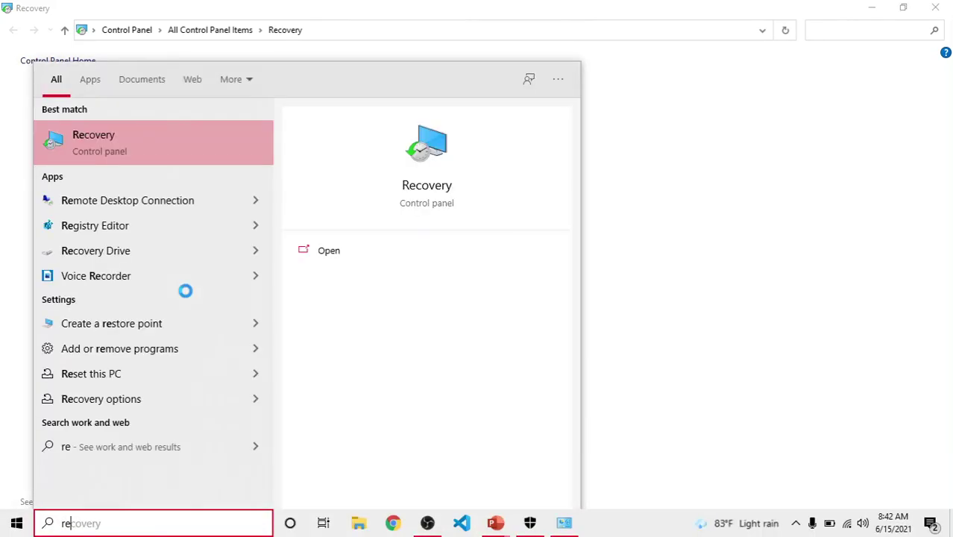
type("s")
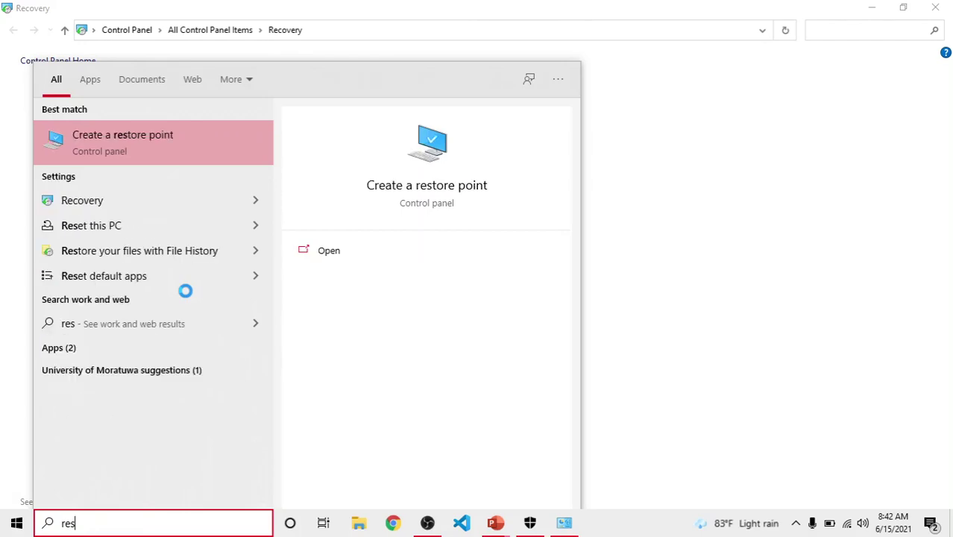
left_click(111, 148)
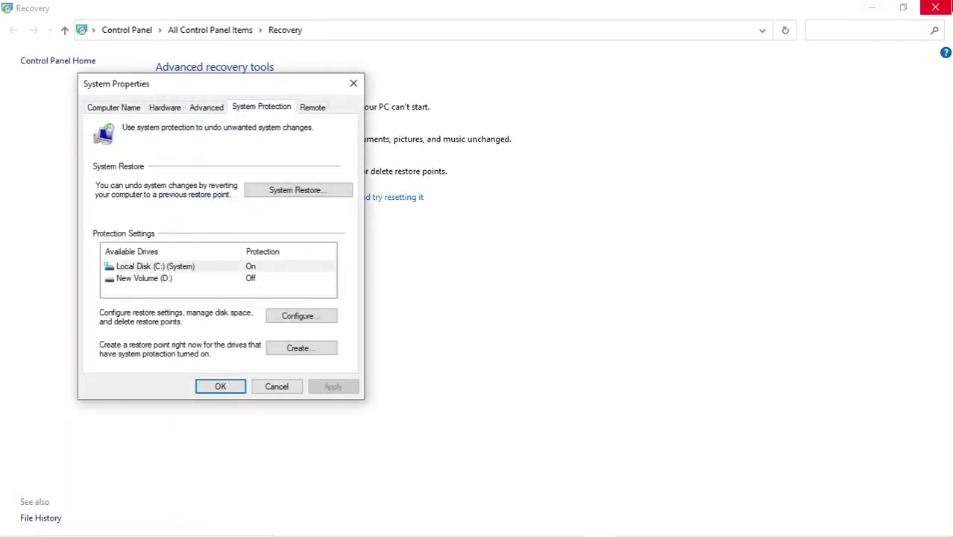
left_click(936, 7)
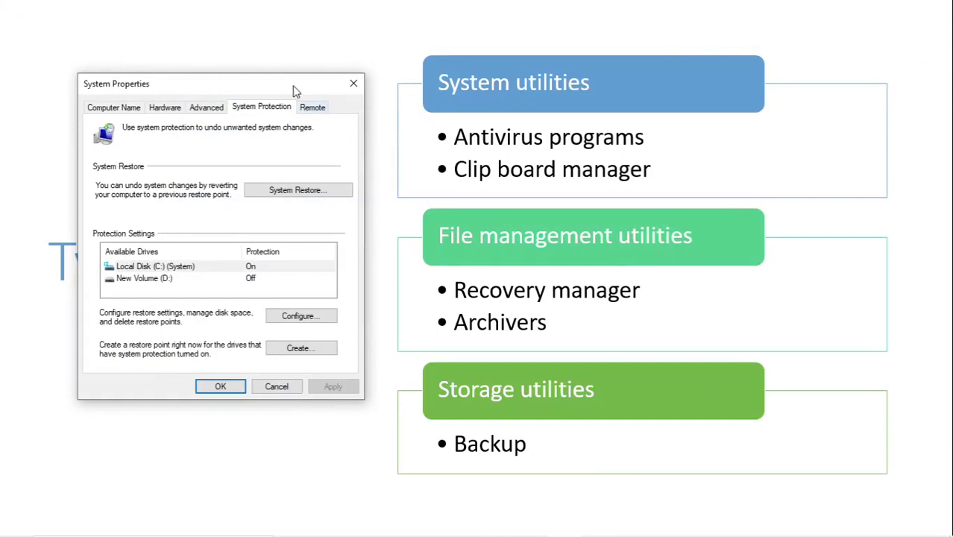
left_click_drag(295, 89, 450, 75)
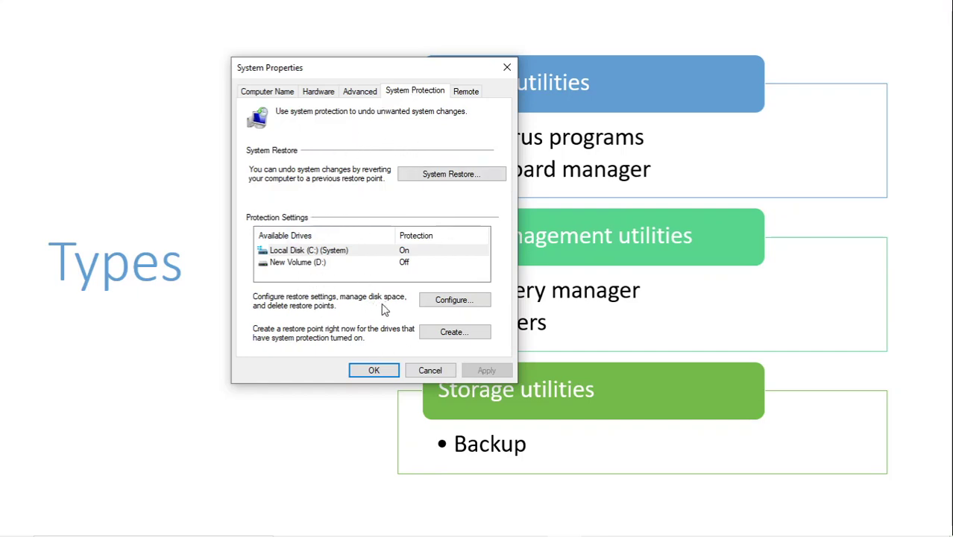
Walk through System Restore with the manual "Restore" point up to the confirmation page, and cancel without restoring
left_click(438, 179)
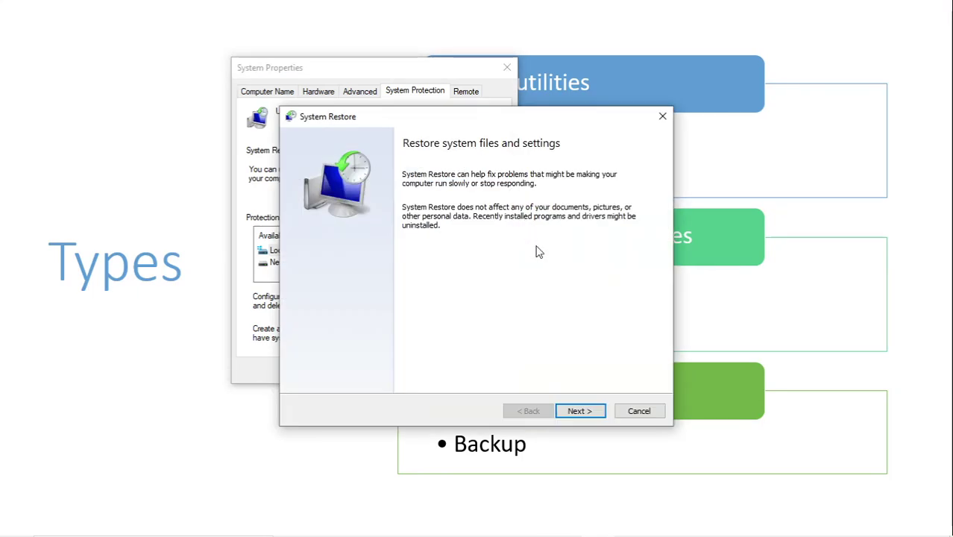
left_click(589, 410)
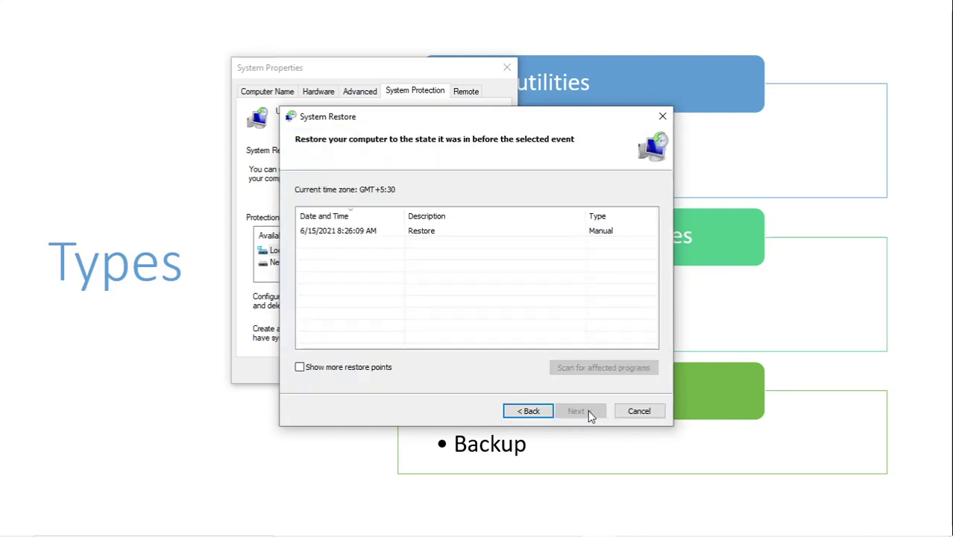
left_click(443, 236)
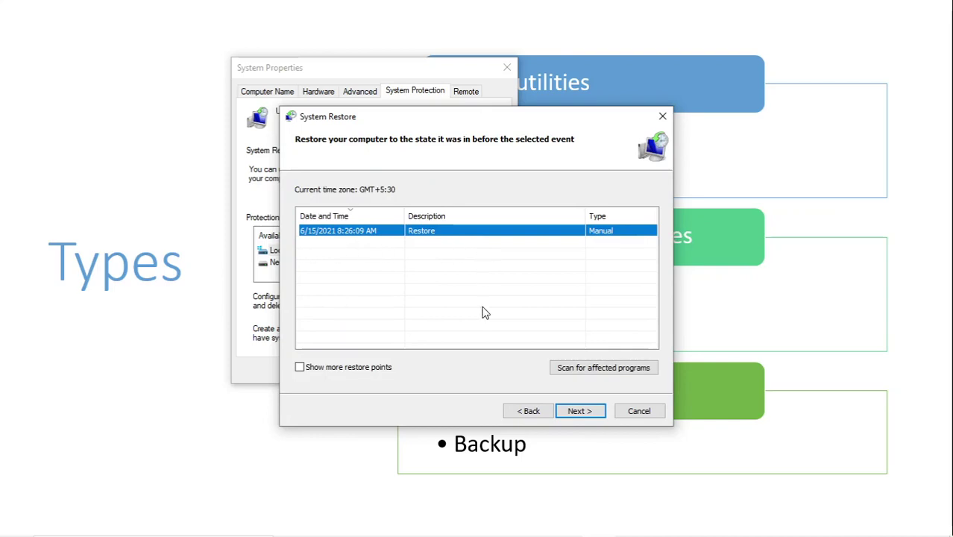
left_click(580, 412)
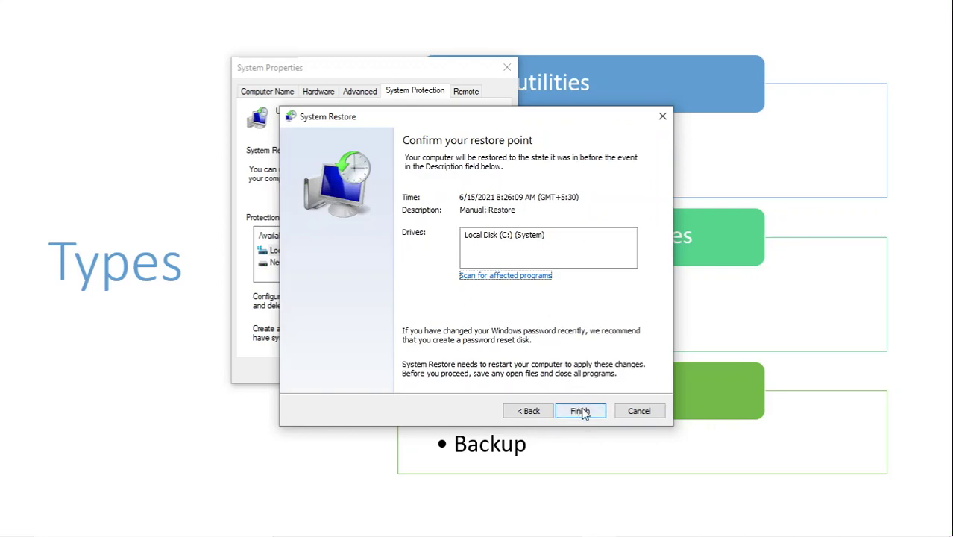
left_click(650, 414)
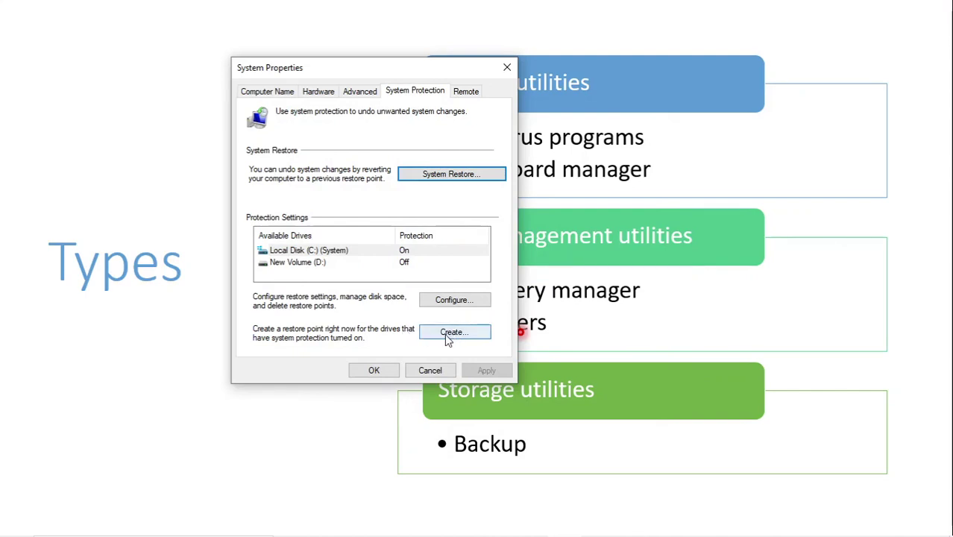
left_click(441, 183)
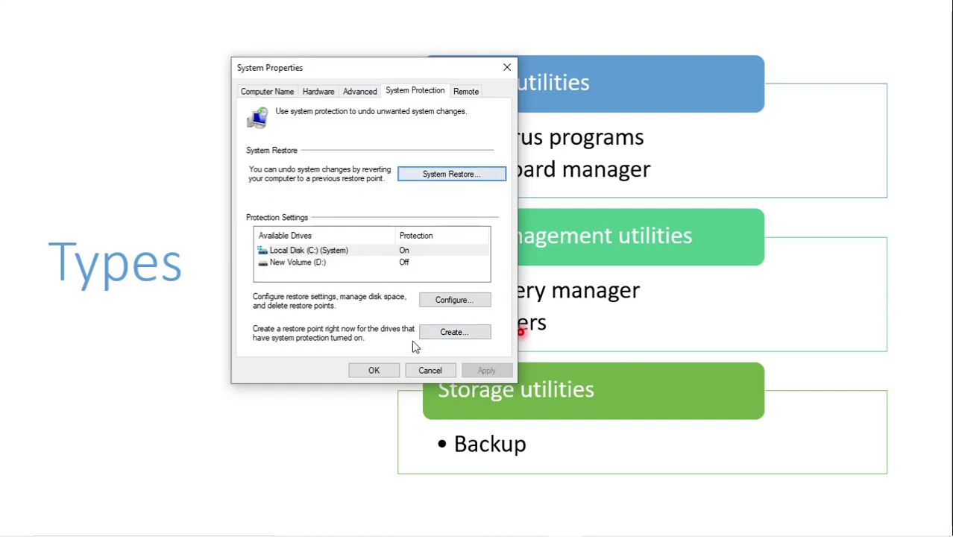
Create a system restore point with the description "Temp-05-21"
left_click(455, 334)
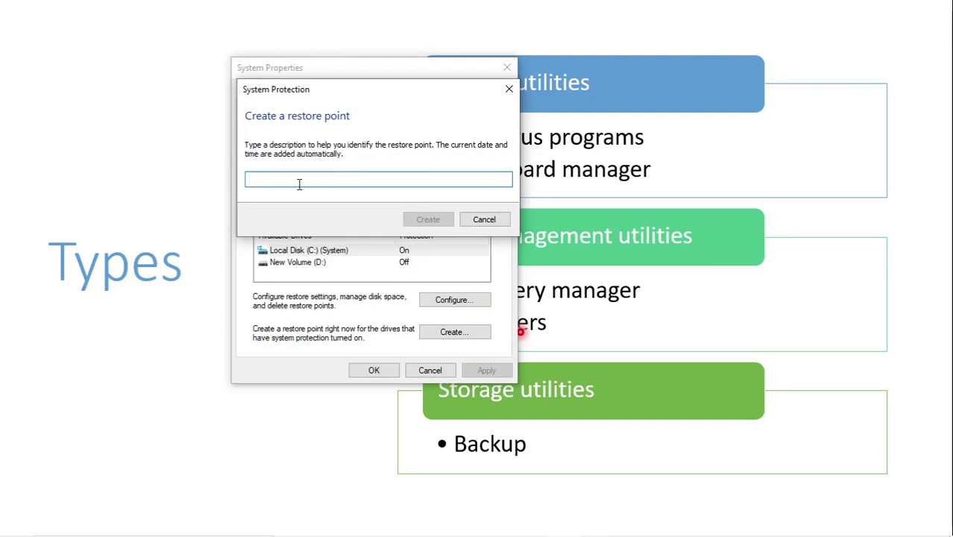
type("Temp-")
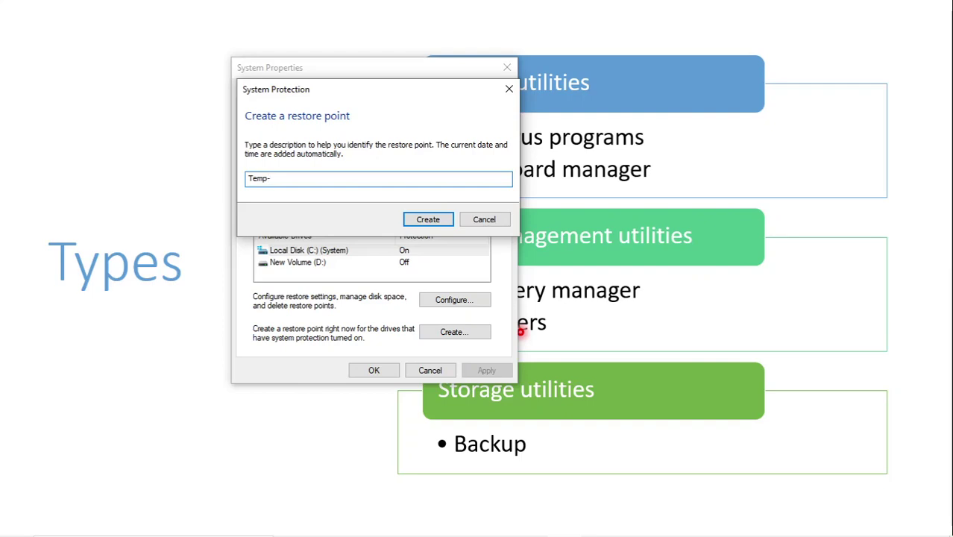
type("05-21")
mouse_move(652, 534)
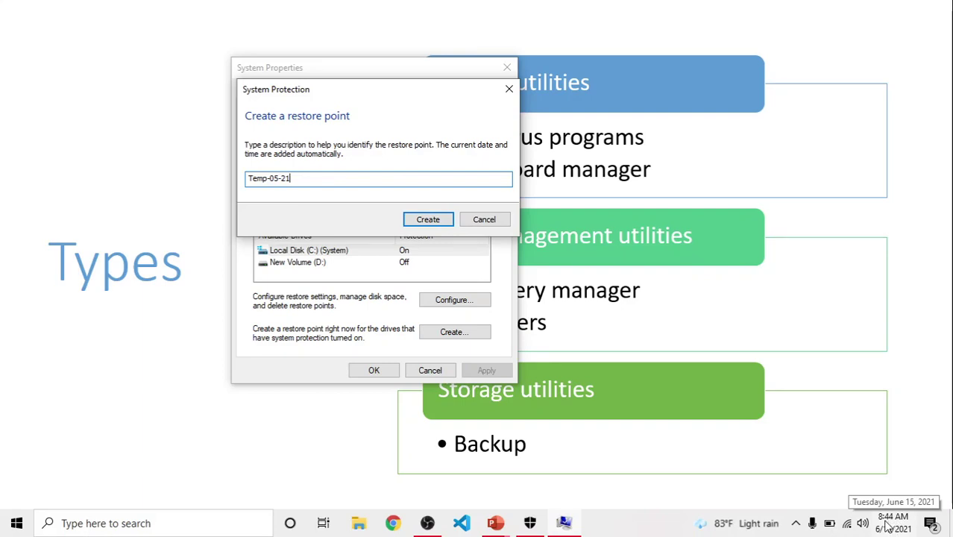
left_click(426, 225)
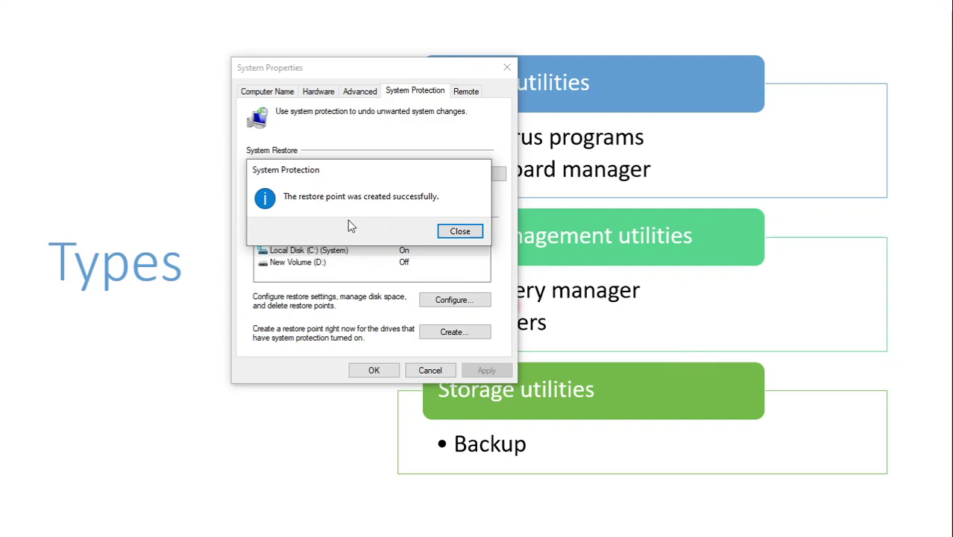
left_click(458, 232)
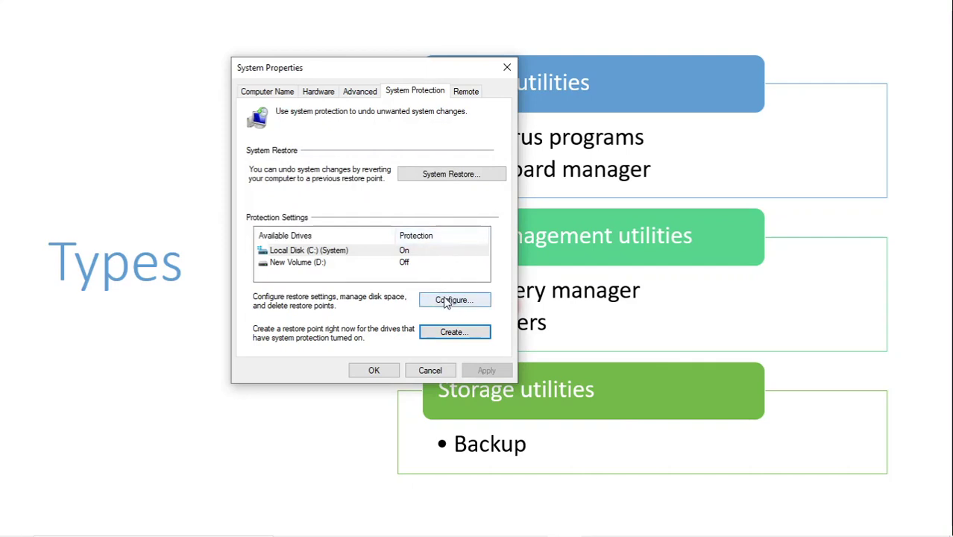
Examine the Temp-05-21 and Restore entries in System Restore's list of available restore points
left_click(464, 175)
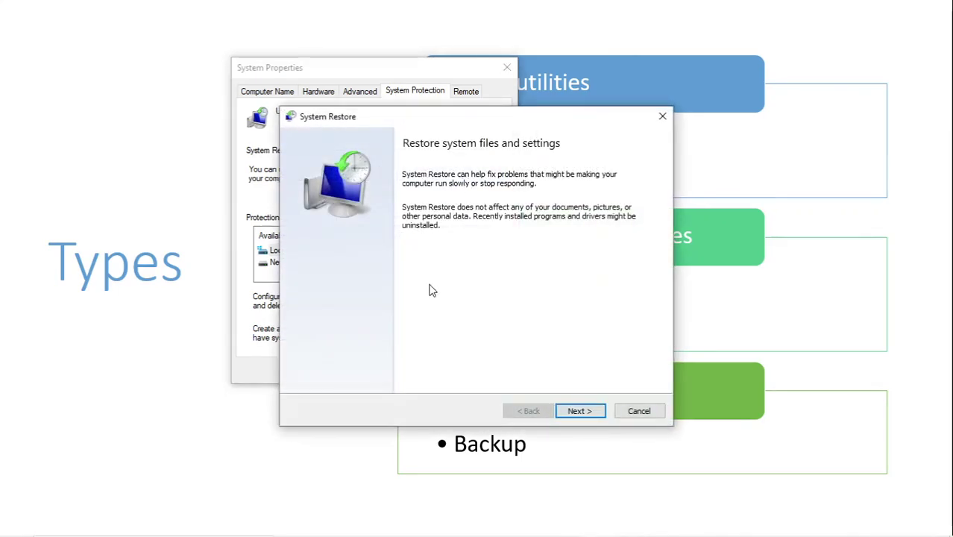
left_click(579, 411)
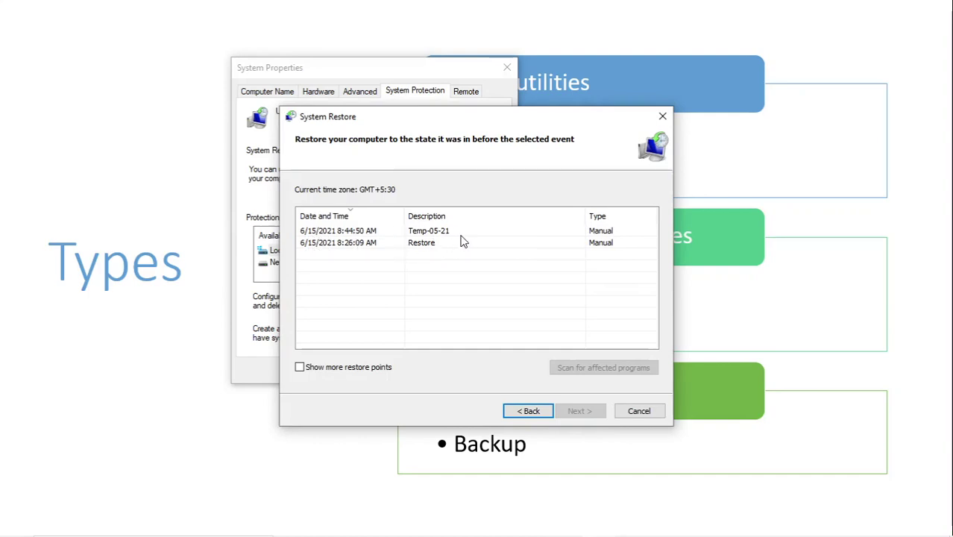
left_click(437, 234)
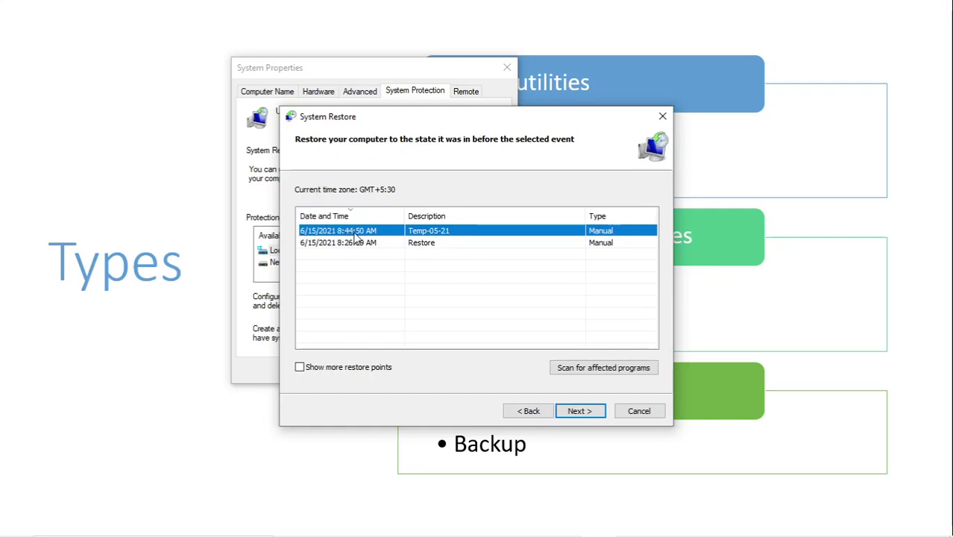
left_click(422, 248)
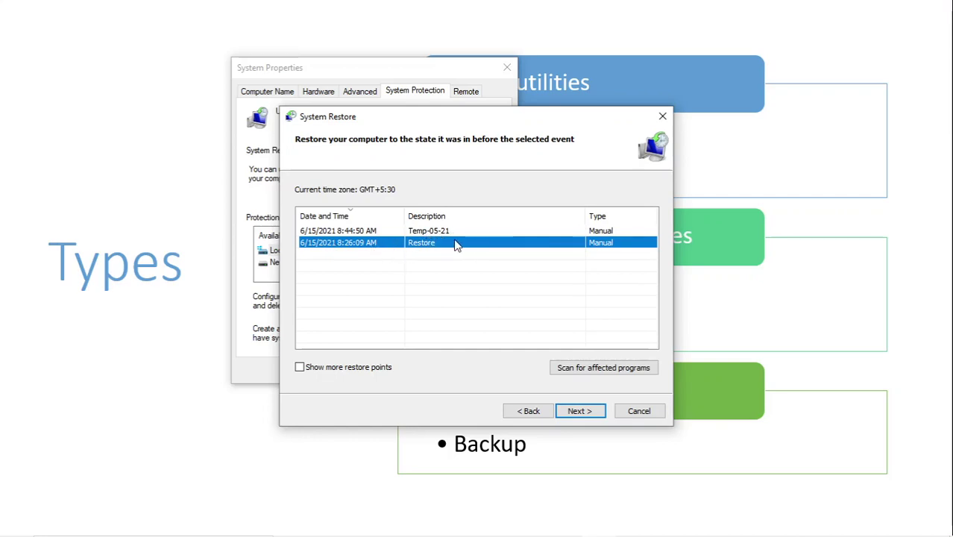
left_click(449, 234)
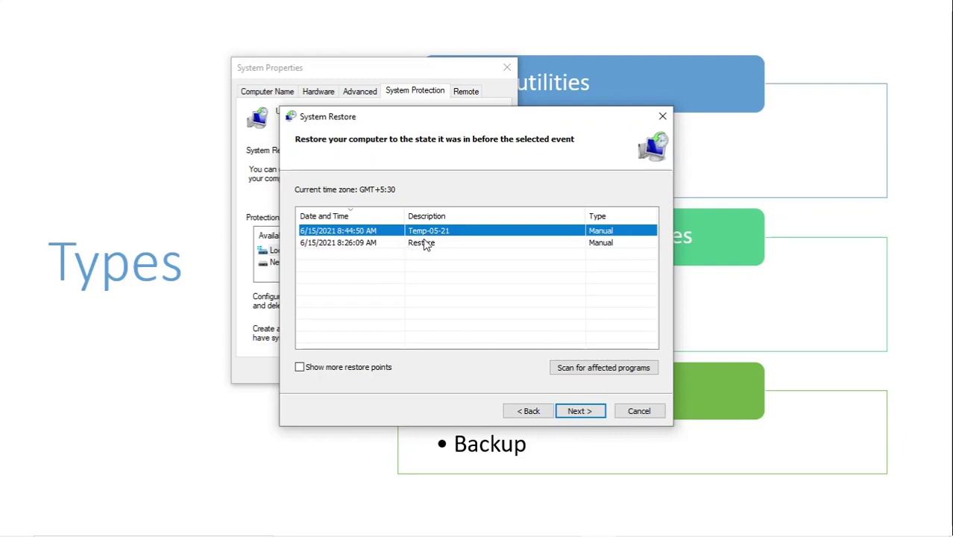
left_click(368, 246)
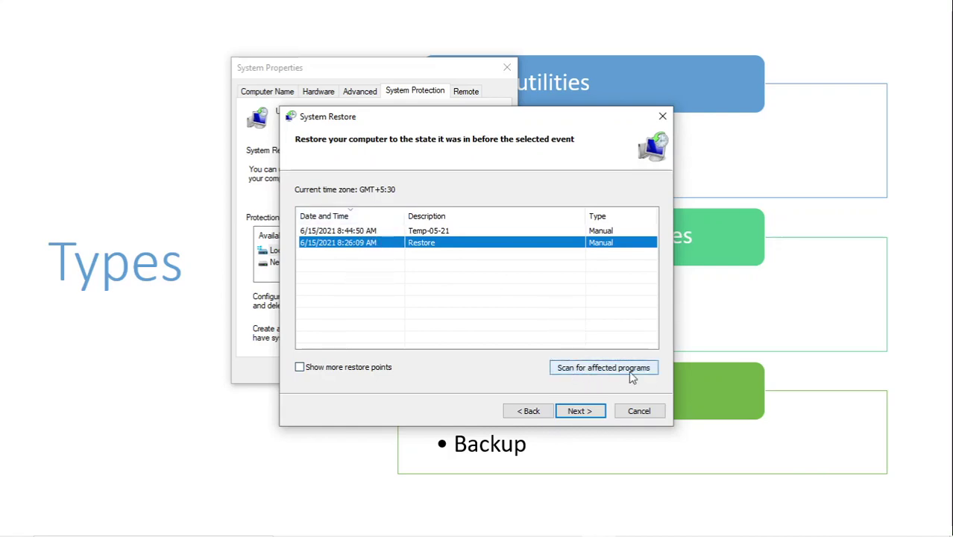
left_click(451, 232)
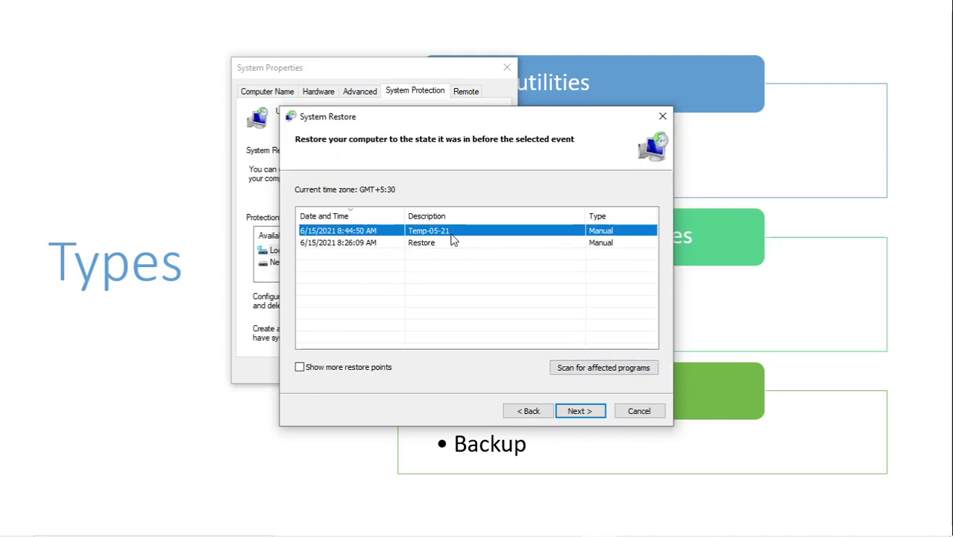
Show more restore points and examine the dates, descriptions and types of the listed entries
left_click(343, 374)
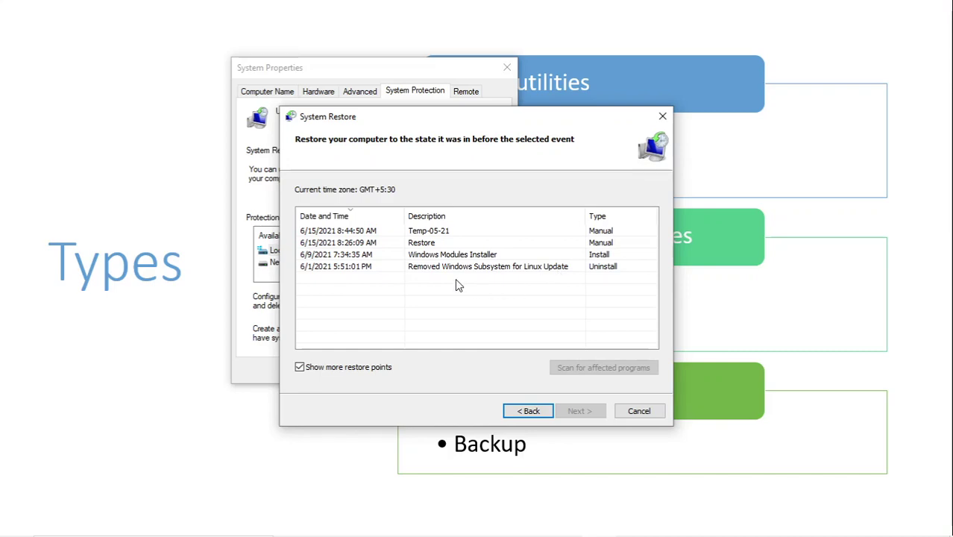
left_click(361, 268)
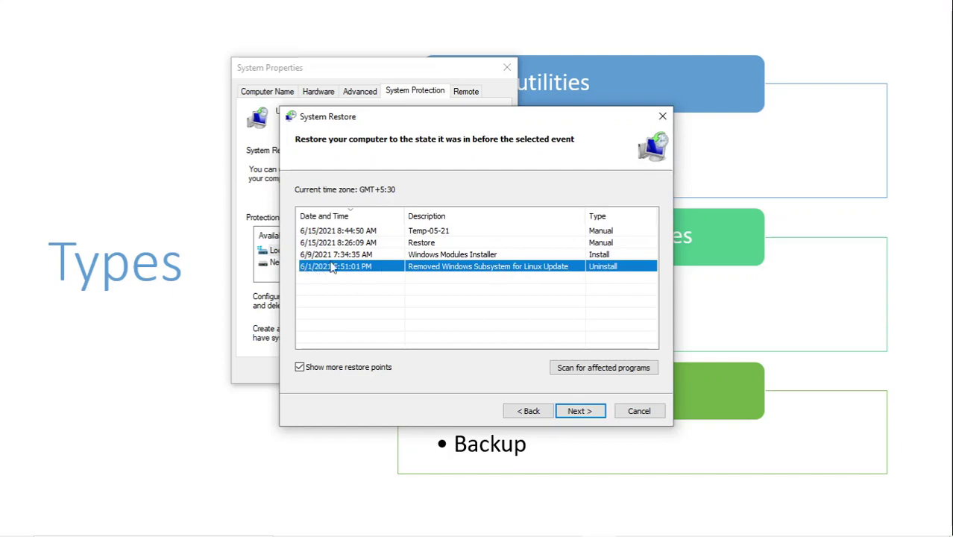
left_click(462, 256)
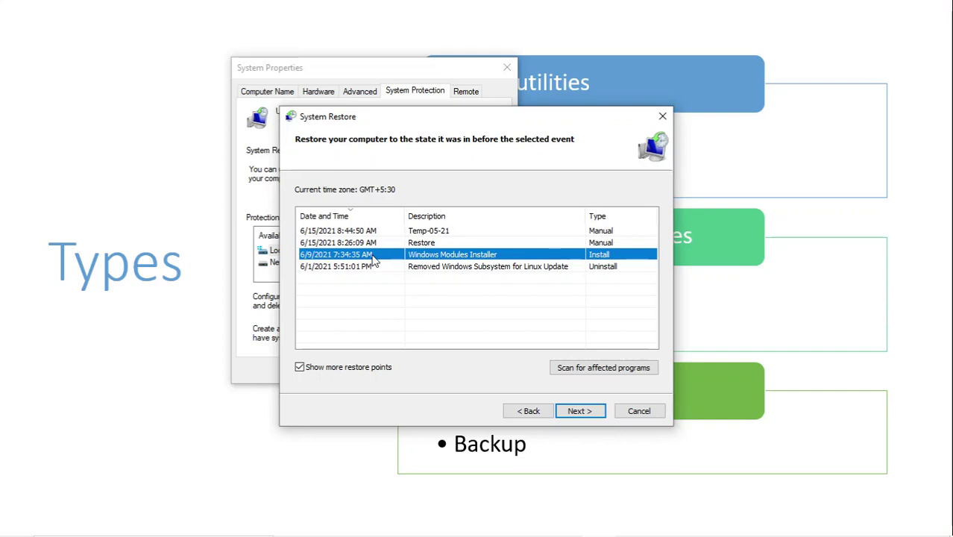
left_click(439, 243)
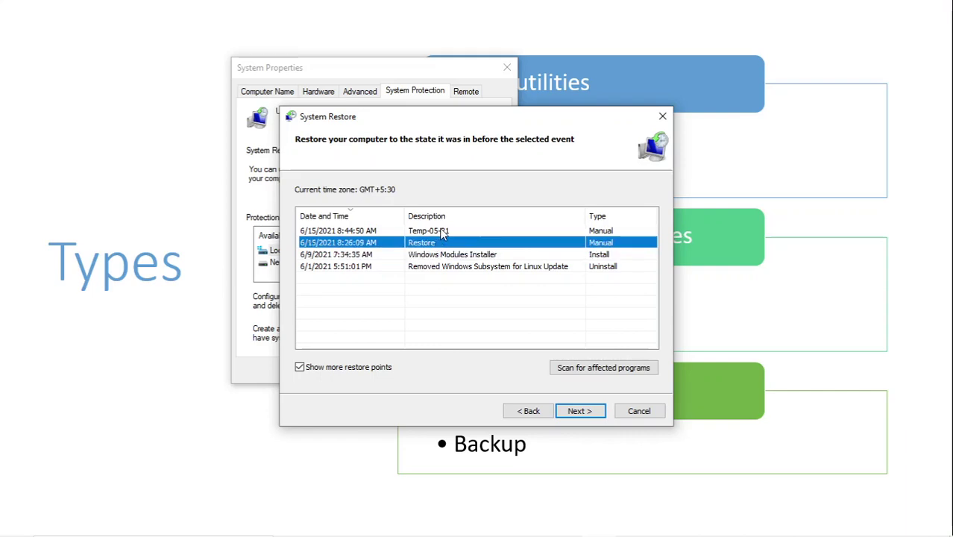
left_click(443, 233)
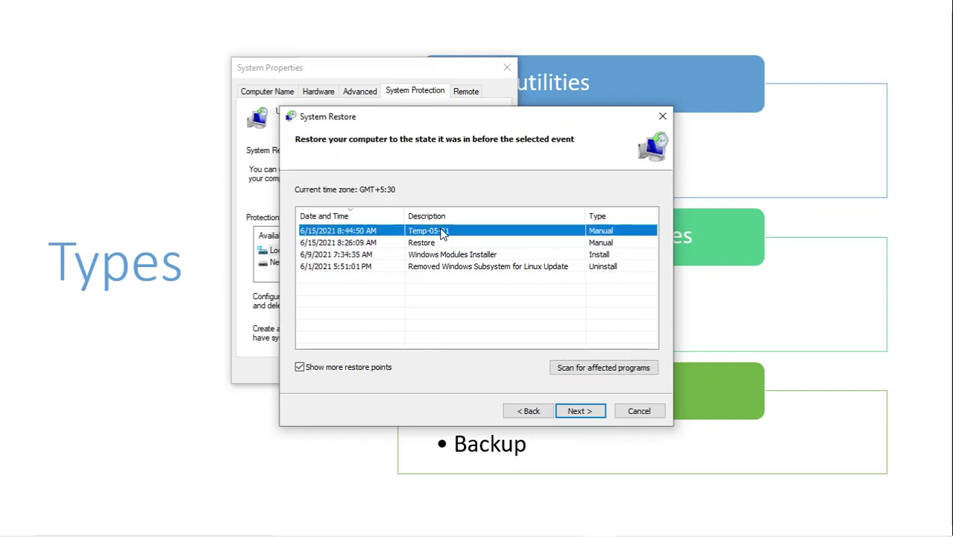
left_click(602, 246)
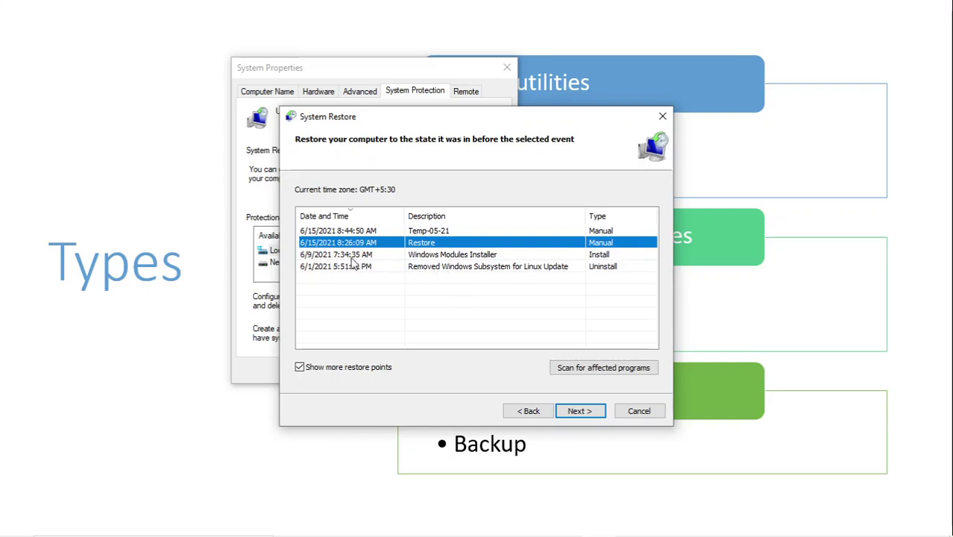
left_click(431, 272)
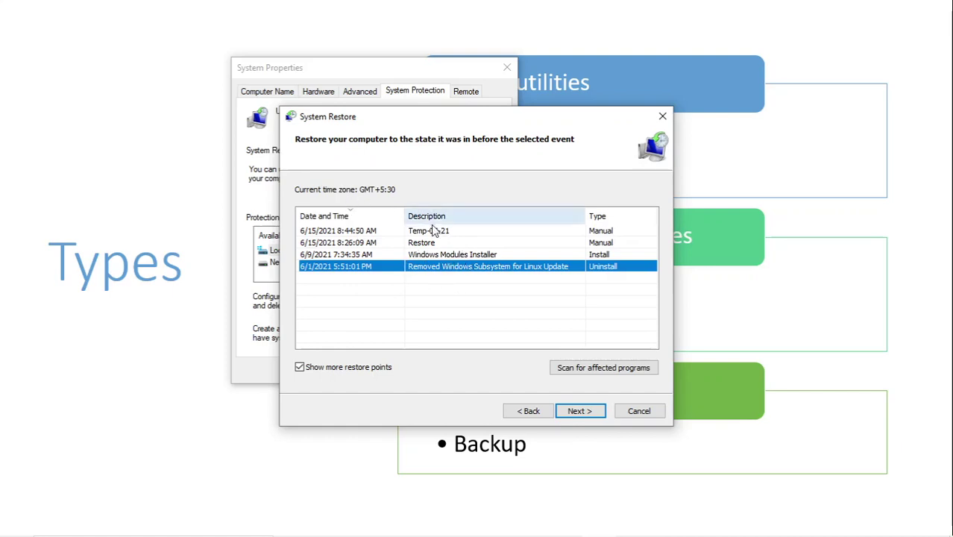
Scan the Temp-05-21 restore point for affected programs and drivers, review both lists, and close the scan results
left_click(430, 234)
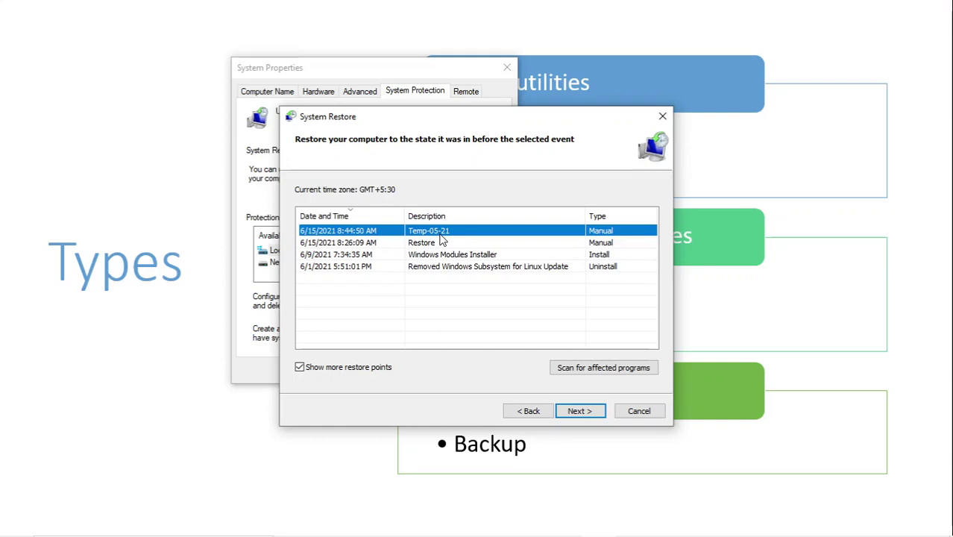
left_click(581, 369)
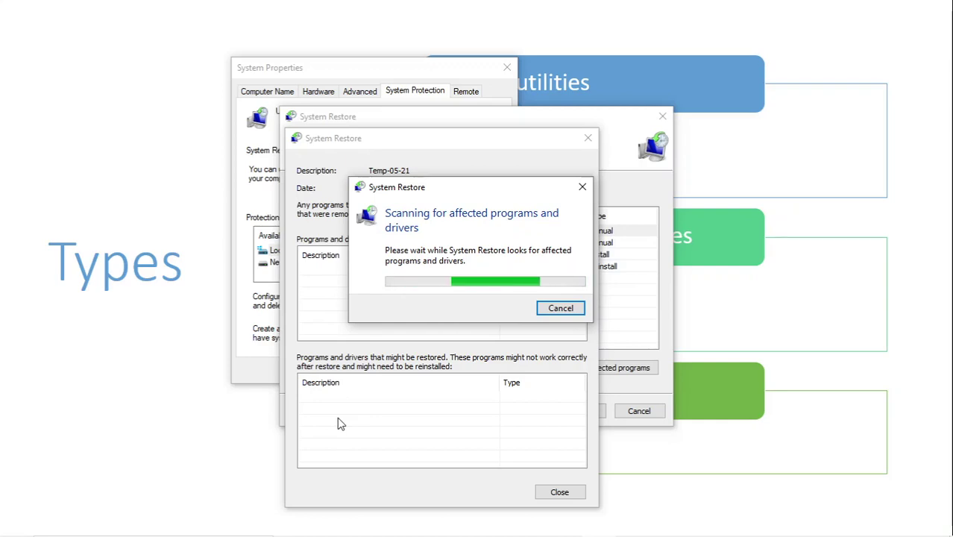
mouse_move(919, 522)
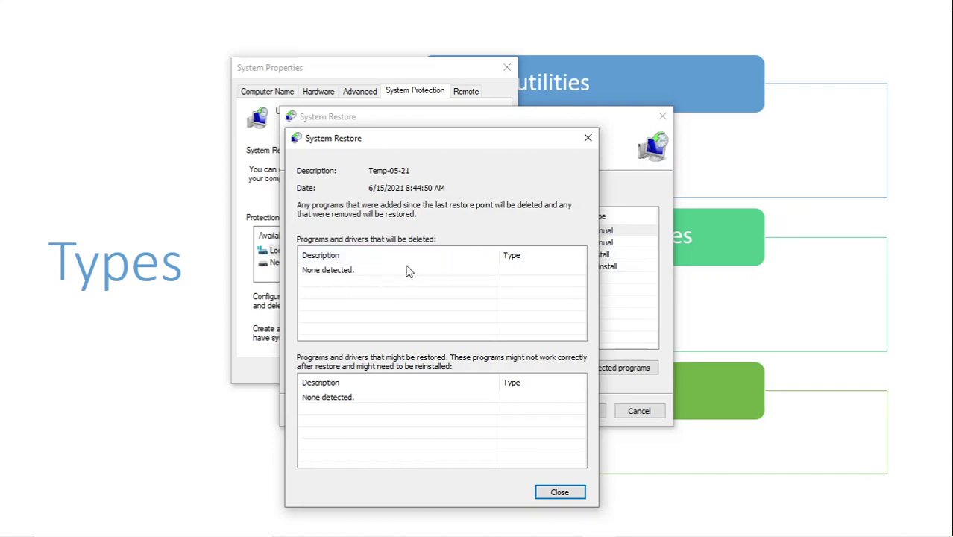
left_click(557, 494)
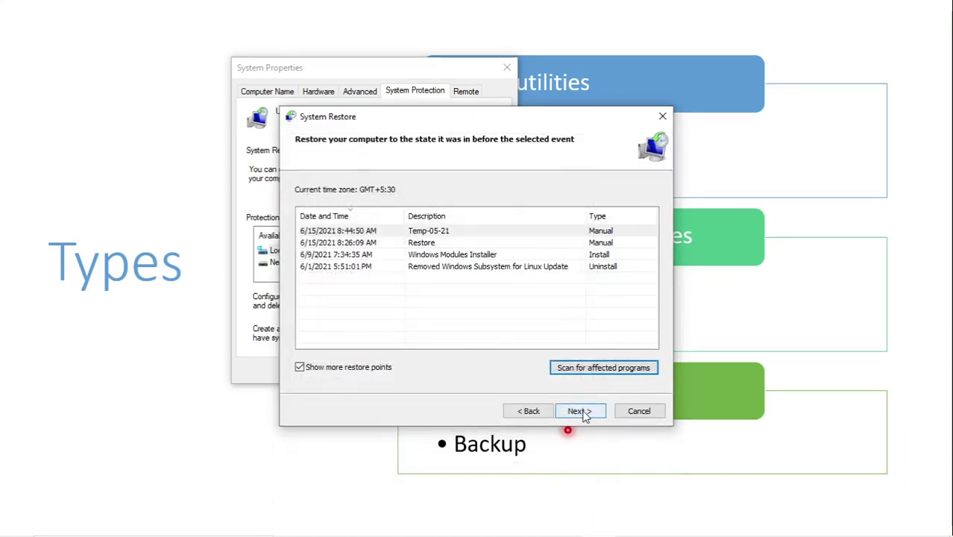
Walk through restoring to Temp-05-21 up to the final warning, decline it, and close System Restore and System Properties without restoring
left_click(580, 412)
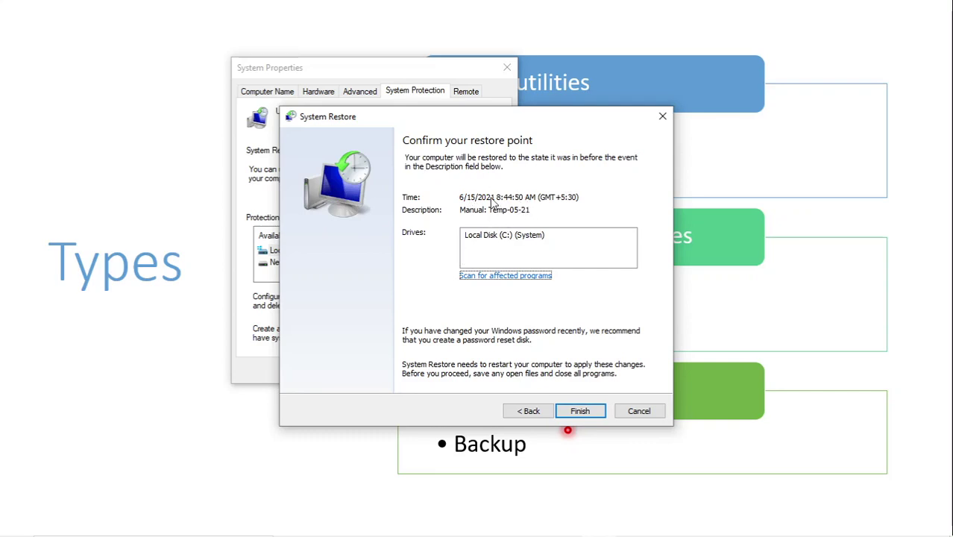
left_click(581, 415)
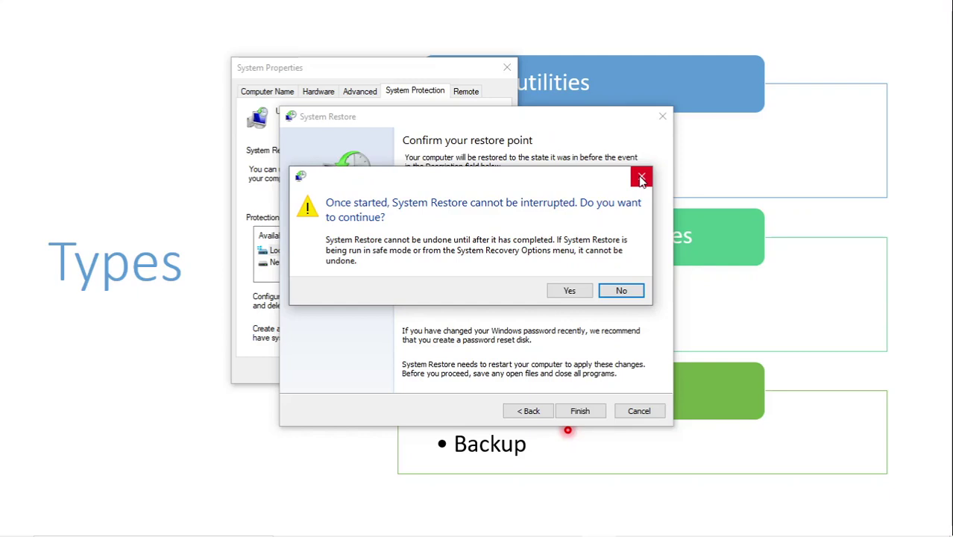
left_click(617, 290)
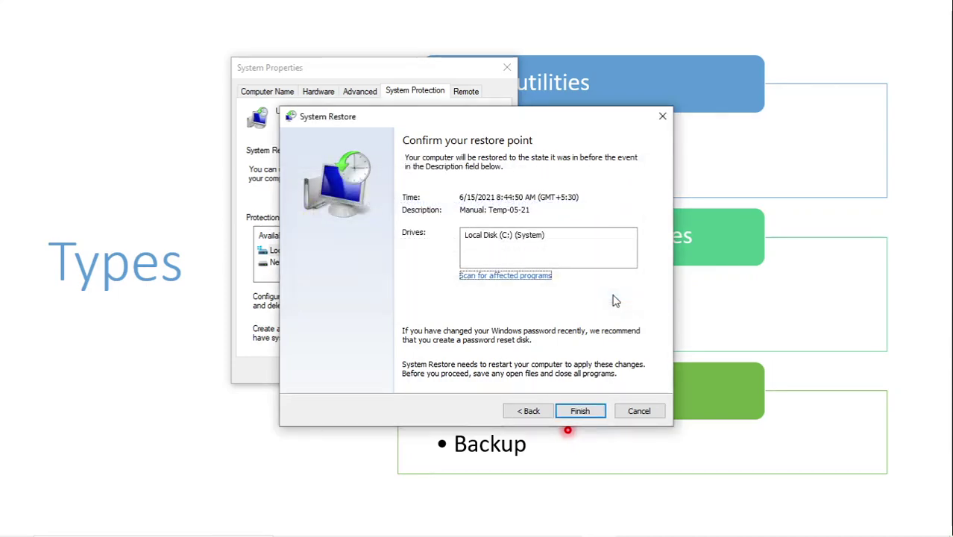
left_click(640, 411)
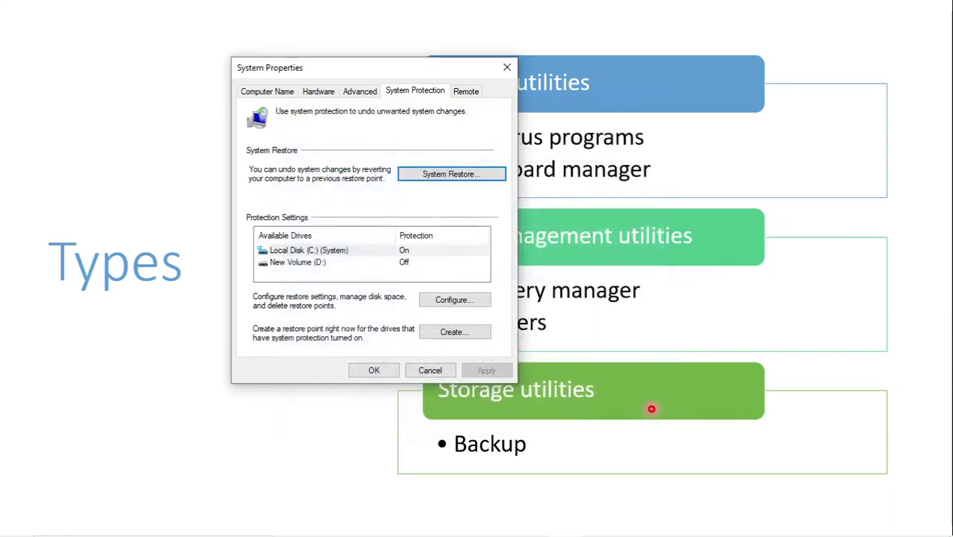
left_click(507, 68)
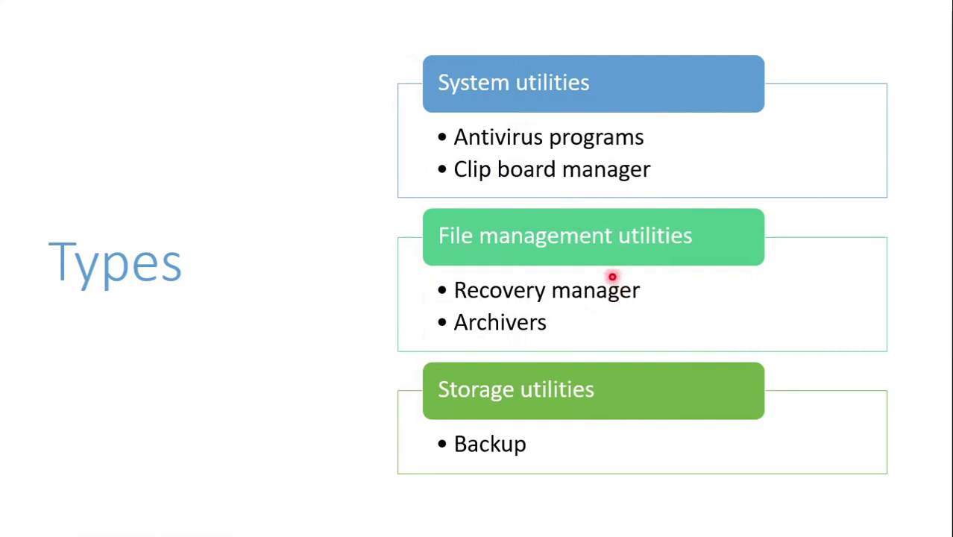